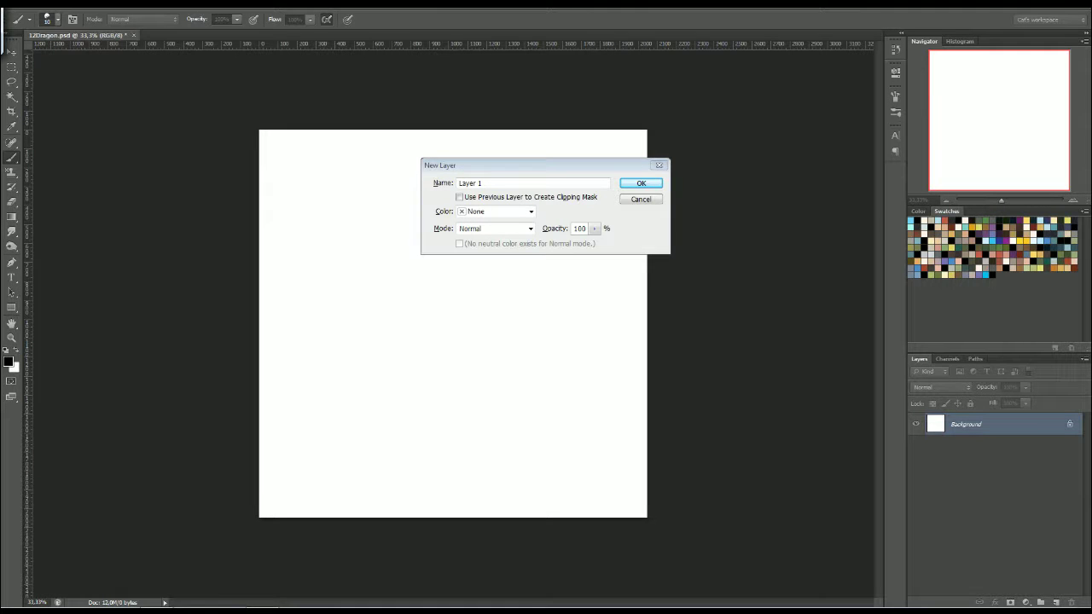
# Name the new layer "sketch" and create it above the background
pyautogui.click(490, 182)
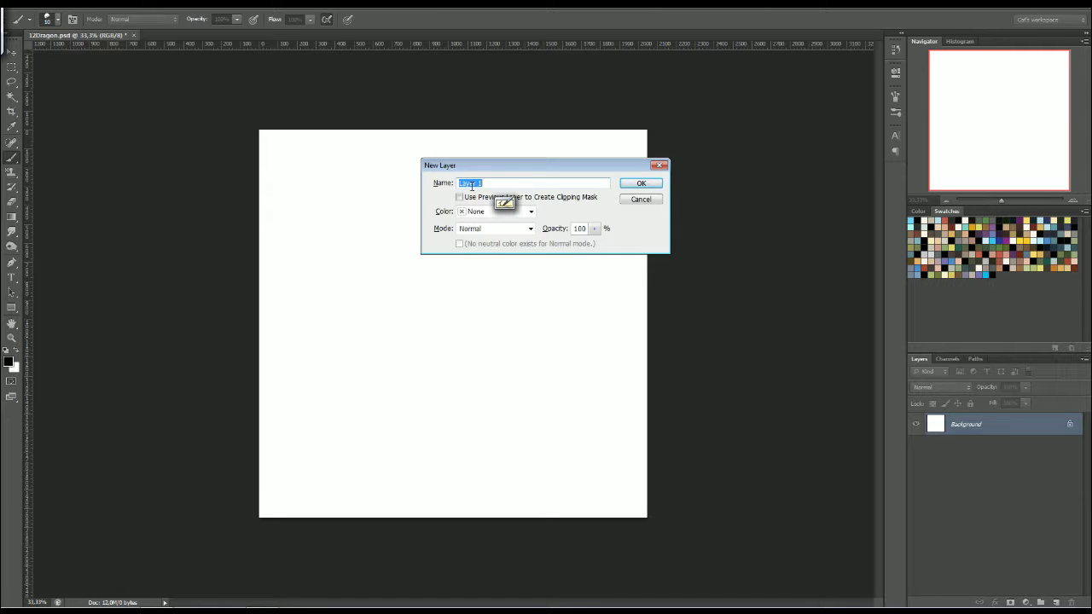
pyautogui.write('sketc')
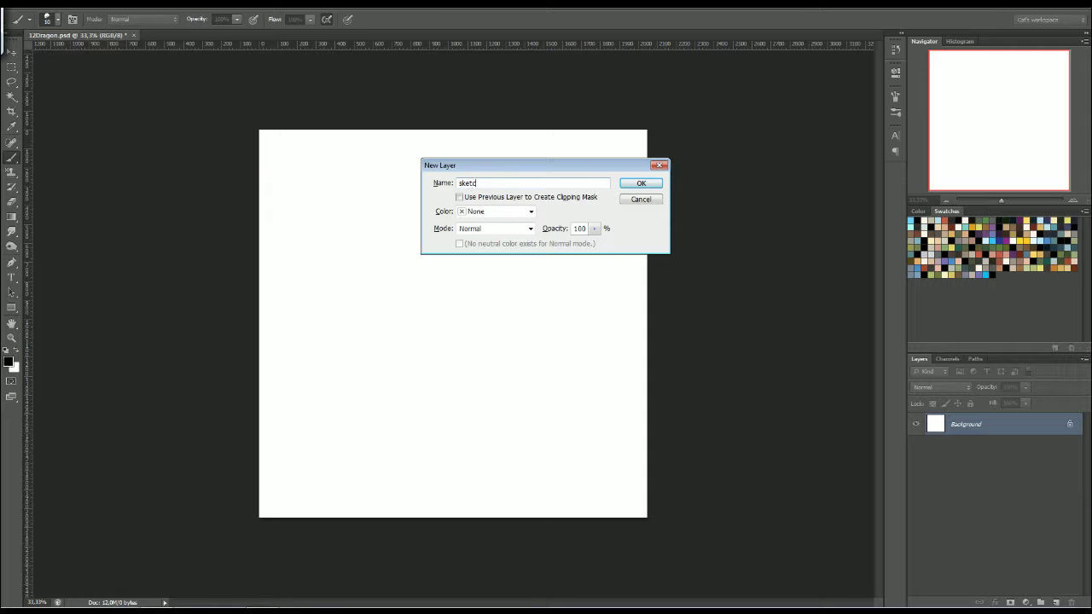
pyautogui.write('h')
pyautogui.press('Return')
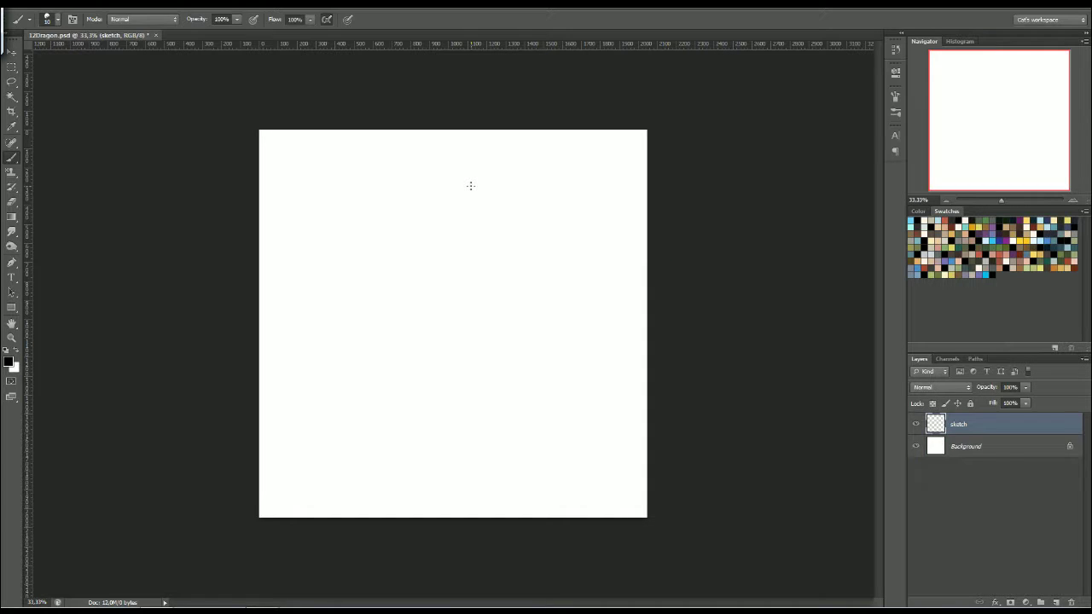
# Sketch the dragon's head, curved neck, chest, back and belly in black brush lines, continuing into the front of the thigh
pyautogui.rightClick(388, 226)
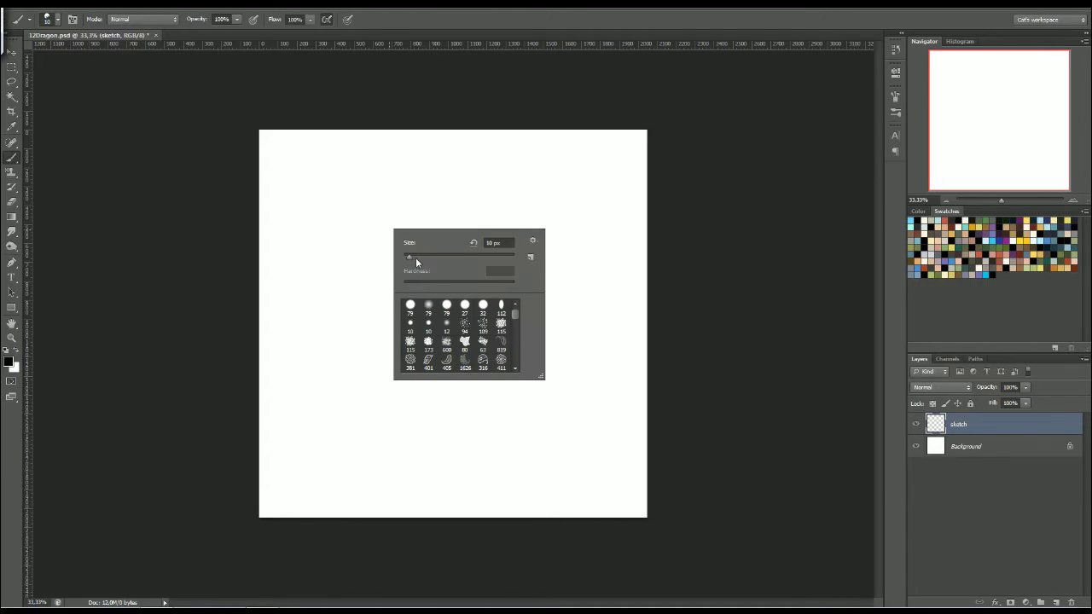
pyautogui.click(386, 198)
pyautogui.moveTo(375, 198)
pyautogui.mouseDown()
pyautogui.moveTo(376, 227)
pyautogui.moveTo(398, 214)
pyautogui.moveTo(391, 182)
pyautogui.moveTo(428, 193)
pyautogui.moveTo(404, 210)
pyautogui.moveTo(423, 296)
pyautogui.mouseUp()
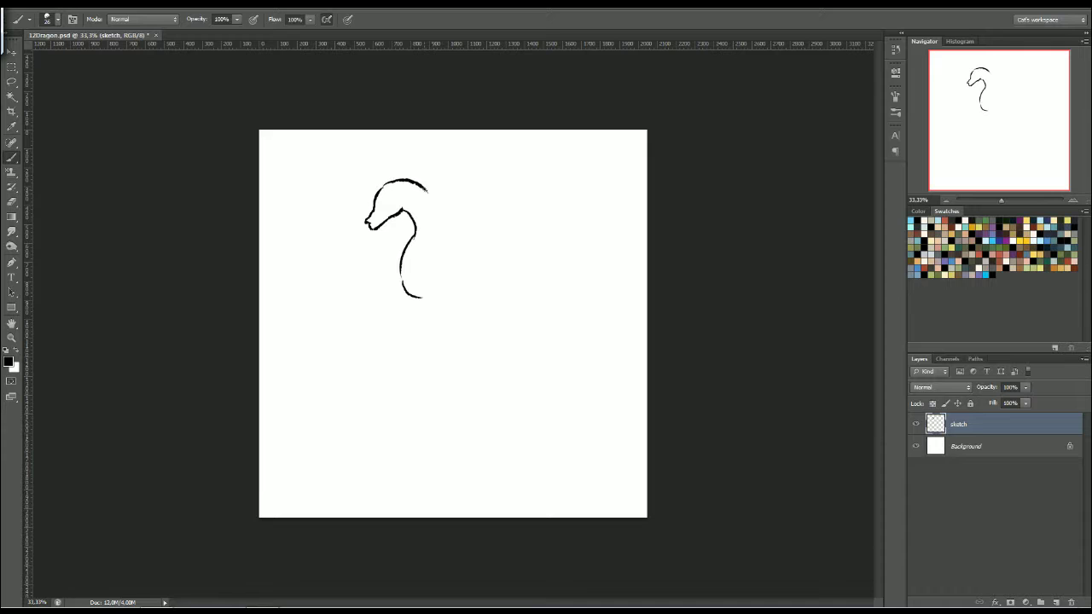
pyautogui.moveTo(427, 192); pyautogui.dragTo(450, 255)
pyautogui.moveTo(421, 297)
pyautogui.mouseDown()
pyautogui.moveTo(465, 342)
pyautogui.moveTo(433, 312)
pyautogui.moveTo(462, 352)
pyautogui.mouseUp()
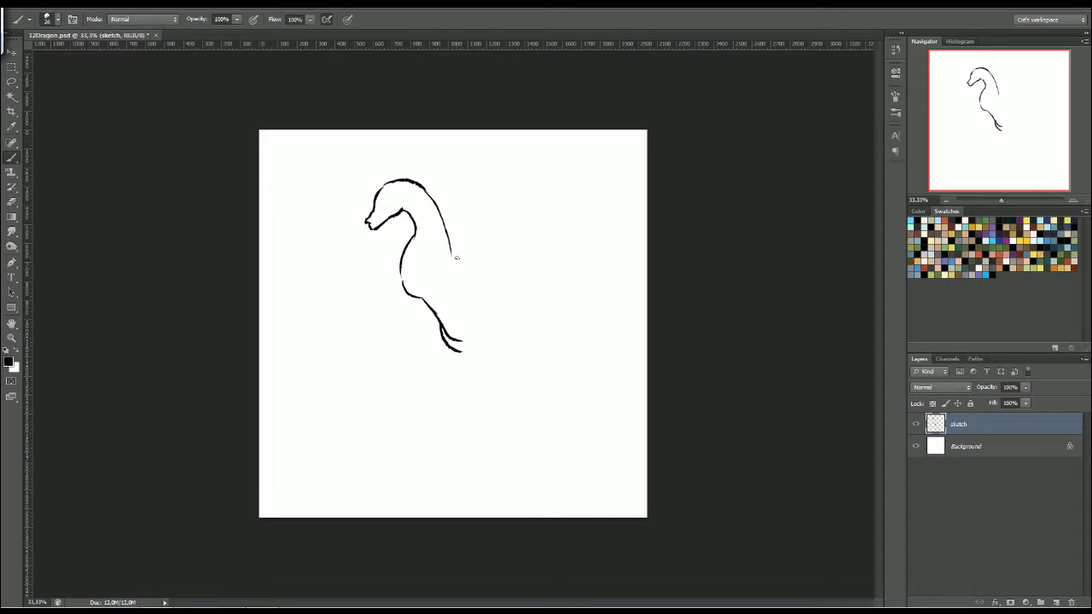
pyautogui.moveTo(451, 253); pyautogui.dragTo(509, 316)
pyautogui.moveTo(440, 317)
pyautogui.mouseDown()
pyautogui.moveTo(454, 377)
pyautogui.moveTo(476, 393)
pyautogui.mouseUp()
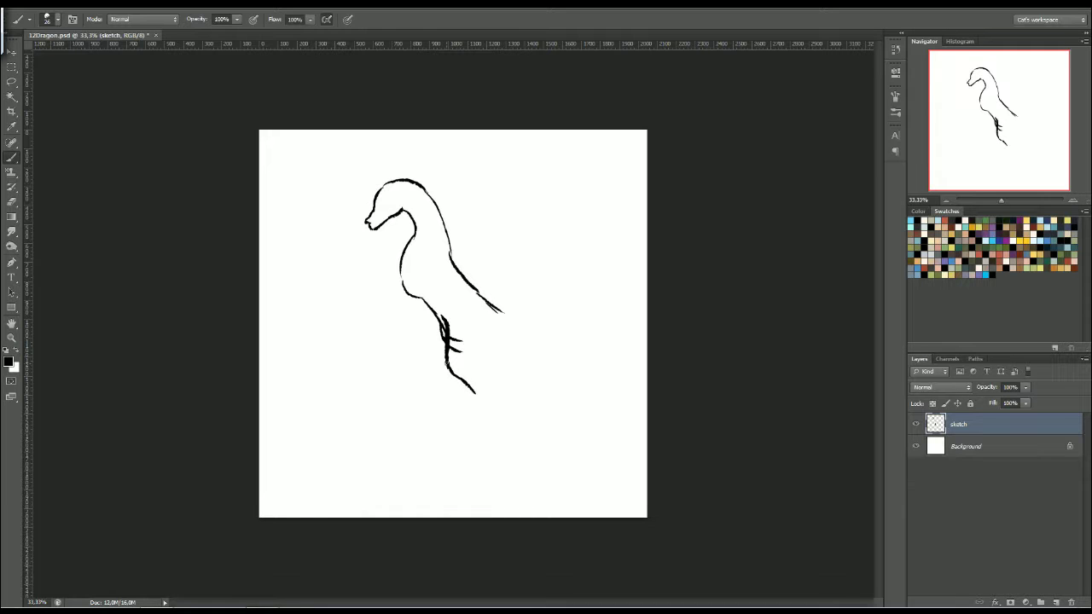
# Sketch the raised foreleg reaching forward and a large spread wing with a scalloped lower edge
pyautogui.moveTo(407, 257)
pyautogui.mouseDown()
pyautogui.moveTo(425, 256)
pyautogui.moveTo(382, 294)
pyautogui.moveTo(408, 301)
pyautogui.moveTo(437, 279)
pyautogui.moveTo(356, 279)
pyautogui.moveTo(356, 290)
pyautogui.moveTo(408, 303)
pyautogui.mouseUp()
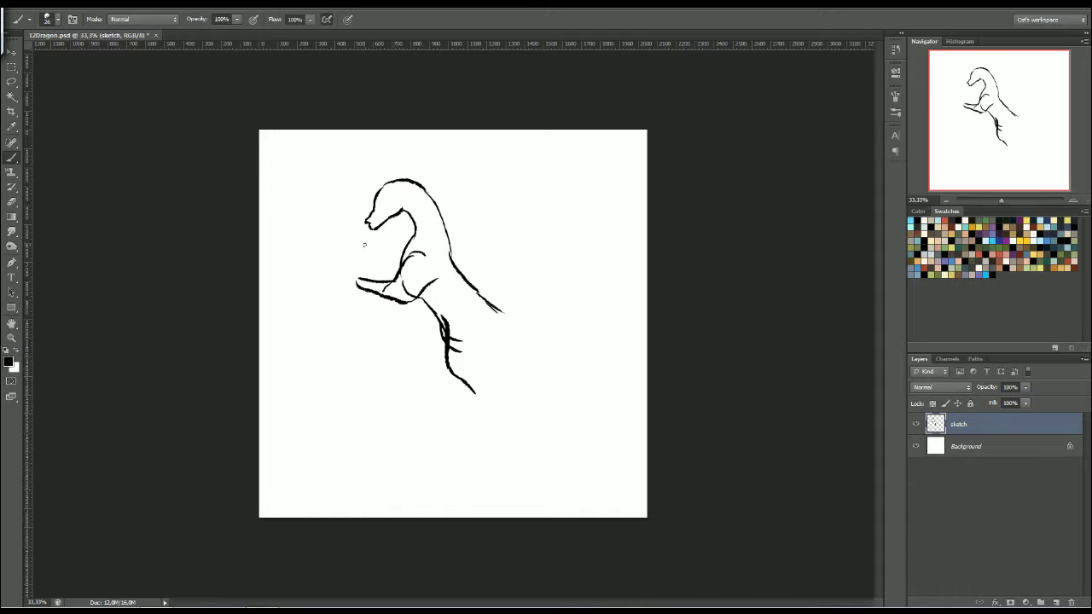
pyautogui.moveTo(437, 254)
pyautogui.mouseDown()
pyautogui.moveTo(449, 244)
pyautogui.moveTo(448, 265)
pyautogui.moveTo(473, 179)
pyautogui.mouseUp()
pyautogui.moveTo(465, 226)
pyautogui.mouseDown()
pyautogui.moveTo(473, 147)
pyautogui.moveTo(476, 158)
pyautogui.moveTo(585, 151)
pyautogui.moveTo(627, 172)
pyautogui.moveTo(597, 218)
pyautogui.moveTo(542, 249)
pyautogui.moveTo(486, 258)
pyautogui.moveTo(508, 250)
pyautogui.mouseUp()
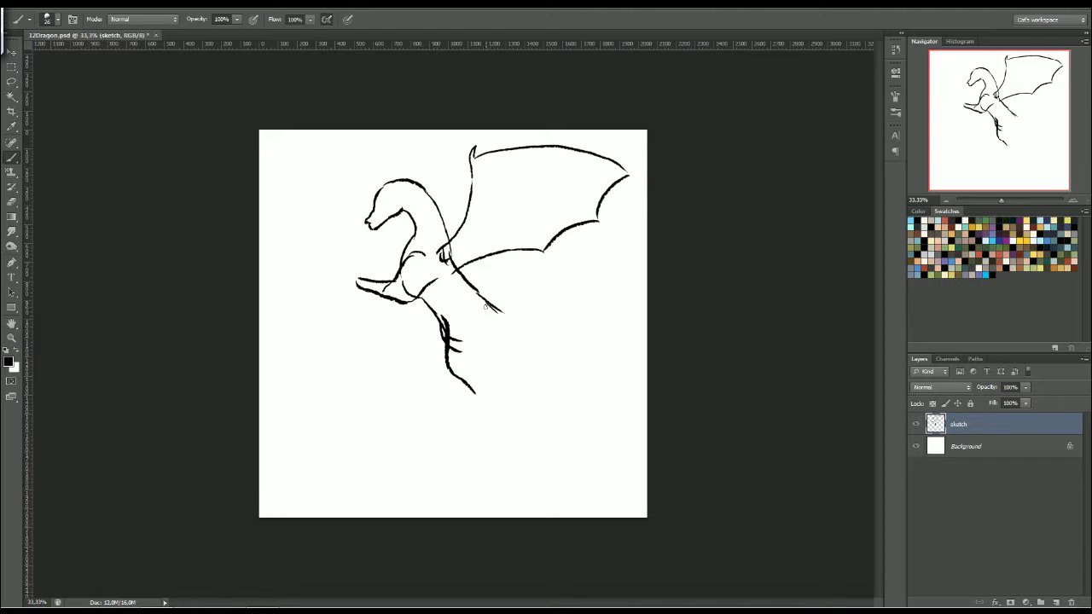
# Move the whole sketch down and to the left on the canvas
pyautogui.press('v')
pyautogui.moveTo(485, 310); pyautogui.dragTo(432, 347)
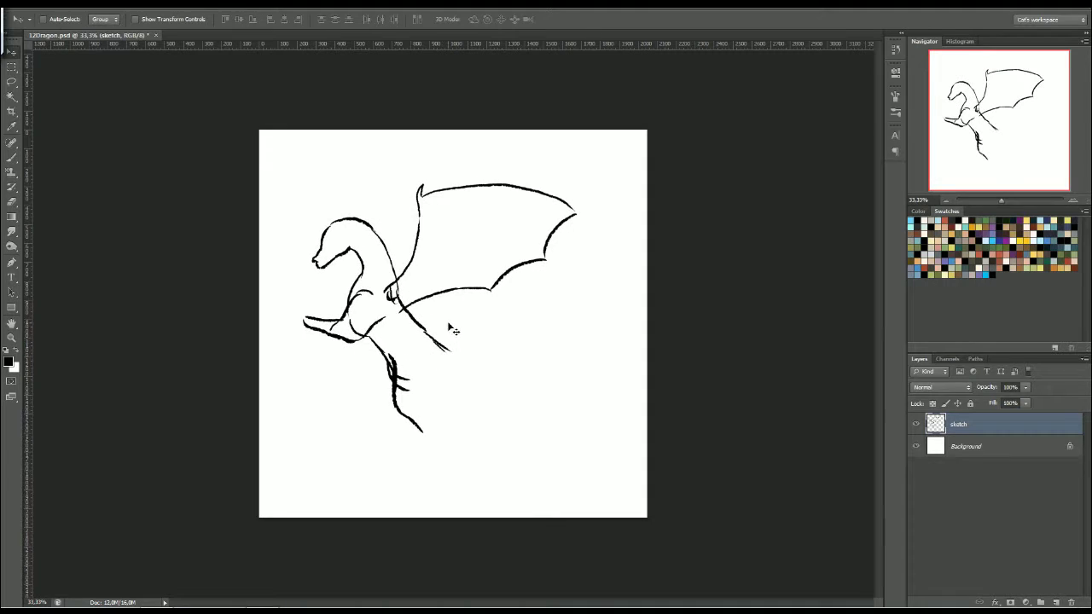
pyautogui.press('b')
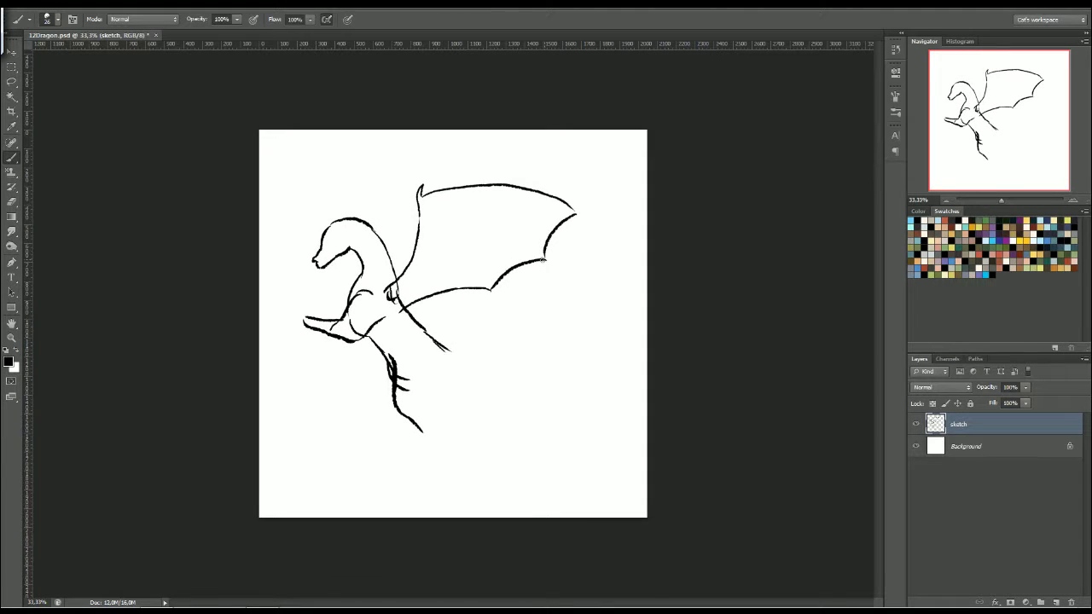
# Extend the wing's outer tip to a longer point reaching near the right edge of the canvas
pyautogui.moveTo(543, 258); pyautogui.dragTo(614, 205)
pyautogui.moveTo(479, 186)
pyautogui.mouseDown()
pyautogui.moveTo(525, 184)
pyautogui.moveTo(615, 205)
pyautogui.mouseUp()
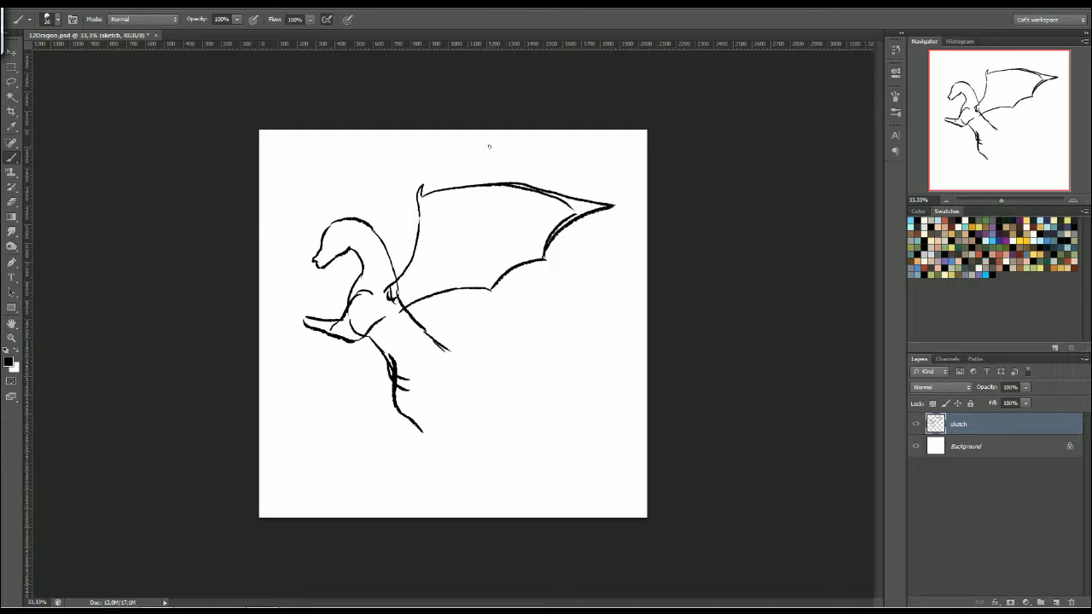
pyautogui.hotkey('ctrl', 'z')
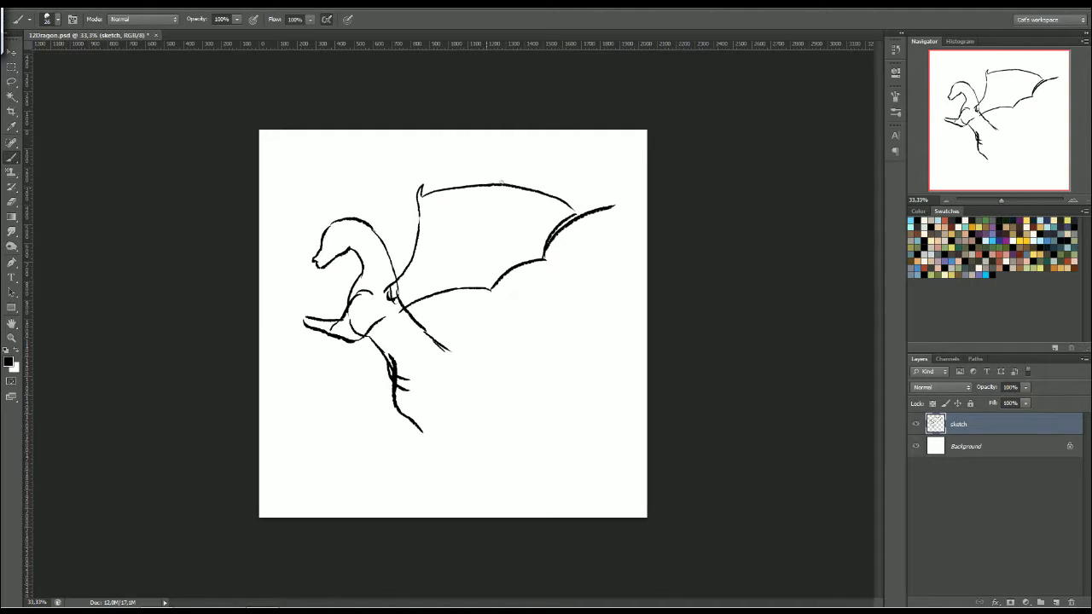
pyautogui.moveTo(501, 183); pyautogui.dragTo(637, 203)
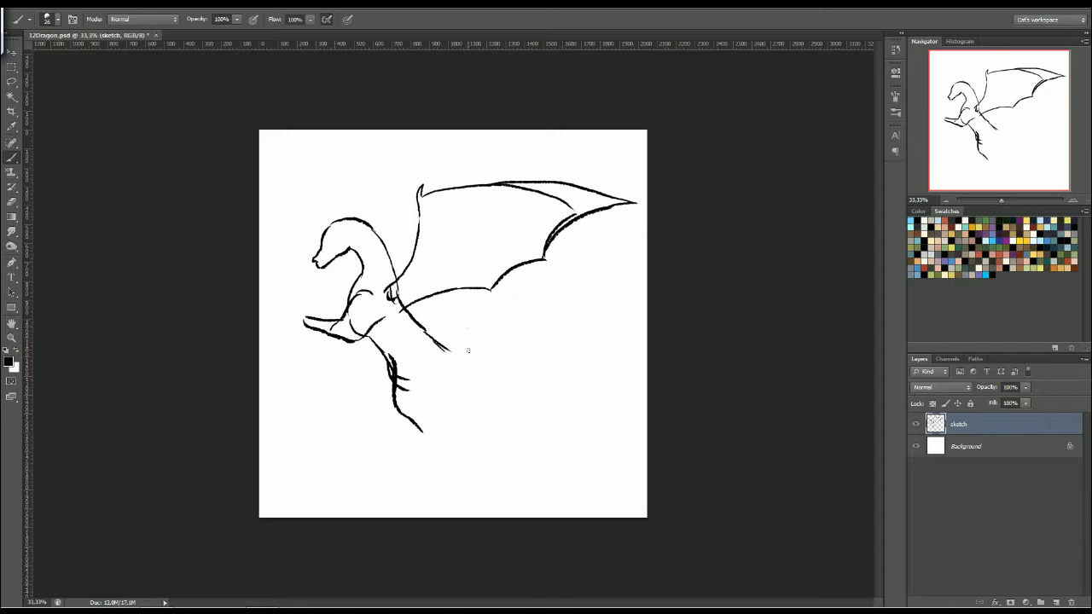
# Shift the whole sketch slightly up and to the left on the canvas
pyautogui.press('v')
pyautogui.moveTo(469, 355)
pyautogui.mouseDown()
pyautogui.moveTo(474, 327)
pyautogui.moveTo(461, 333)
pyautogui.mouseUp()
pyautogui.press('b')
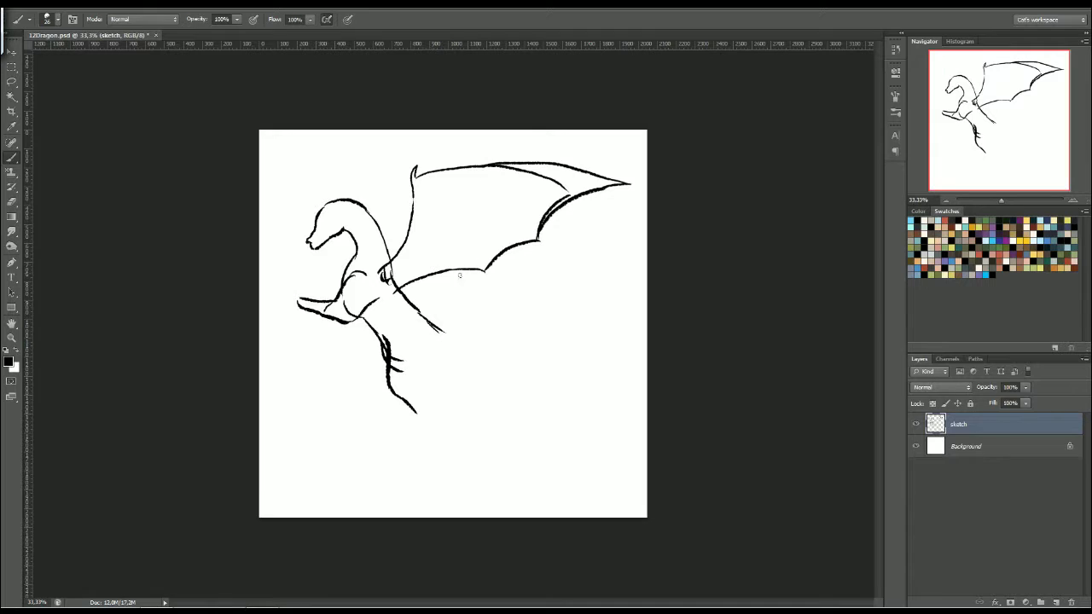
# Draw the clawed hand on the raised foreleg and clean up its wrist lines in white
pyautogui.moveTo(303, 300)
pyautogui.mouseDown()
pyautogui.moveTo(305, 270)
pyautogui.moveTo(298, 283)
pyautogui.moveTo(288, 266)
pyautogui.moveTo(288, 290)
pyautogui.moveTo(278, 270)
pyautogui.moveTo(294, 339)
pyautogui.moveTo(300, 310)
pyautogui.moveTo(296, 325)
pyautogui.mouseUp()
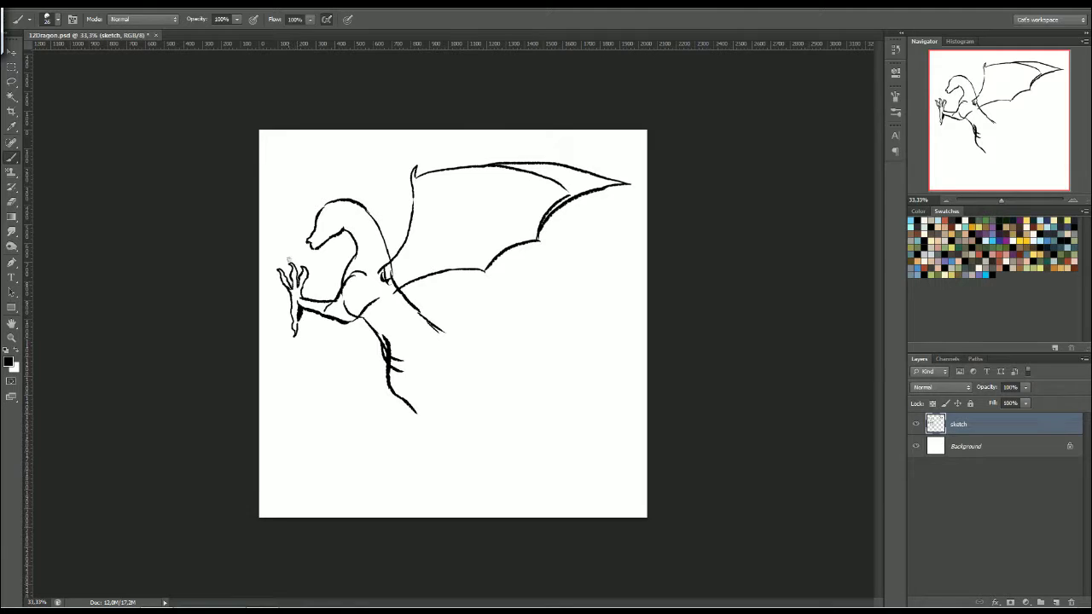
pyautogui.press('x')
pyautogui.moveTo(303, 309); pyautogui.dragTo(295, 326)
pyautogui.press('x')
# Sketch the hind leg down to a clawed foot, redoing the strokes that miss the shape
pyautogui.moveTo(415, 413)
pyautogui.mouseDown()
pyautogui.moveTo(421, 427)
pyautogui.moveTo(409, 433)
pyautogui.moveTo(431, 431)
pyautogui.mouseUp()
pyautogui.hotkey('ctrl', 'alt', 'z')
pyautogui.hotkey('ctrl', 'alt', 'z')
pyautogui.moveTo(411, 386)
pyautogui.mouseDown()
pyautogui.moveTo(426, 337)
pyautogui.moveTo(414, 384)
pyautogui.moveTo(435, 409)
pyautogui.moveTo(431, 430)
pyautogui.moveTo(426, 447)
pyautogui.moveTo(385, 450)
pyautogui.moveTo(398, 453)
pyautogui.moveTo(416, 472)
pyautogui.mouseUp()
pyautogui.hotkey('ctrl', 'alt', 'z')
pyautogui.moveTo(413, 456)
pyautogui.mouseDown()
pyautogui.moveTo(425, 460)
pyautogui.moveTo(428, 444)
pyautogui.mouseUp()
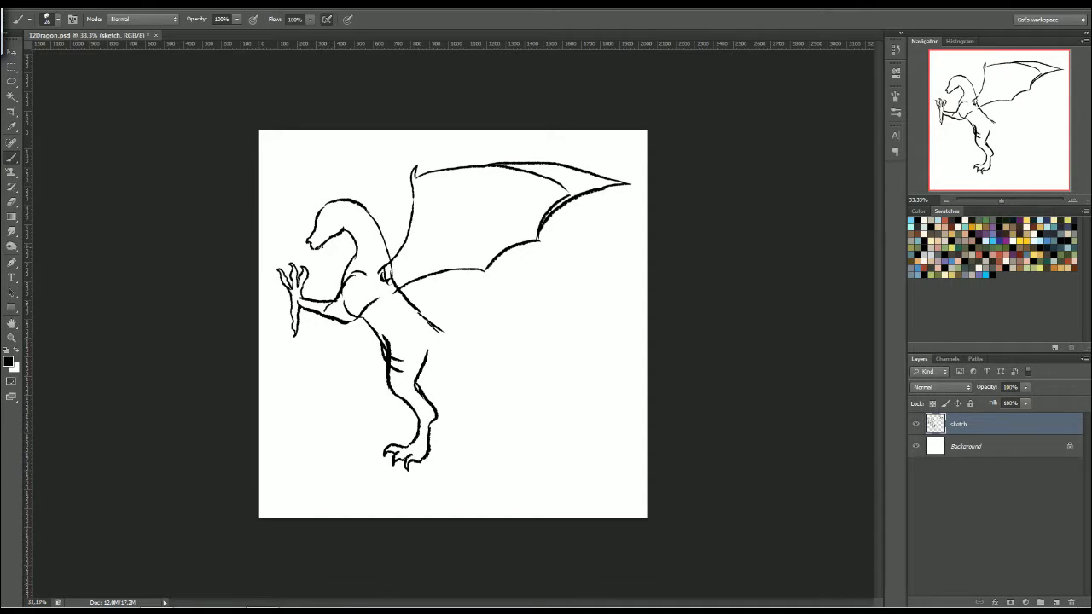
# Add jaw and throat lines and reinforce the outline along the top of the head
pyautogui.moveTo(318, 249)
pyautogui.mouseDown()
pyautogui.moveTo(351, 224)
pyautogui.moveTo(344, 273)
pyautogui.mouseUp()
pyautogui.moveTo(322, 210); pyautogui.dragTo(343, 199)
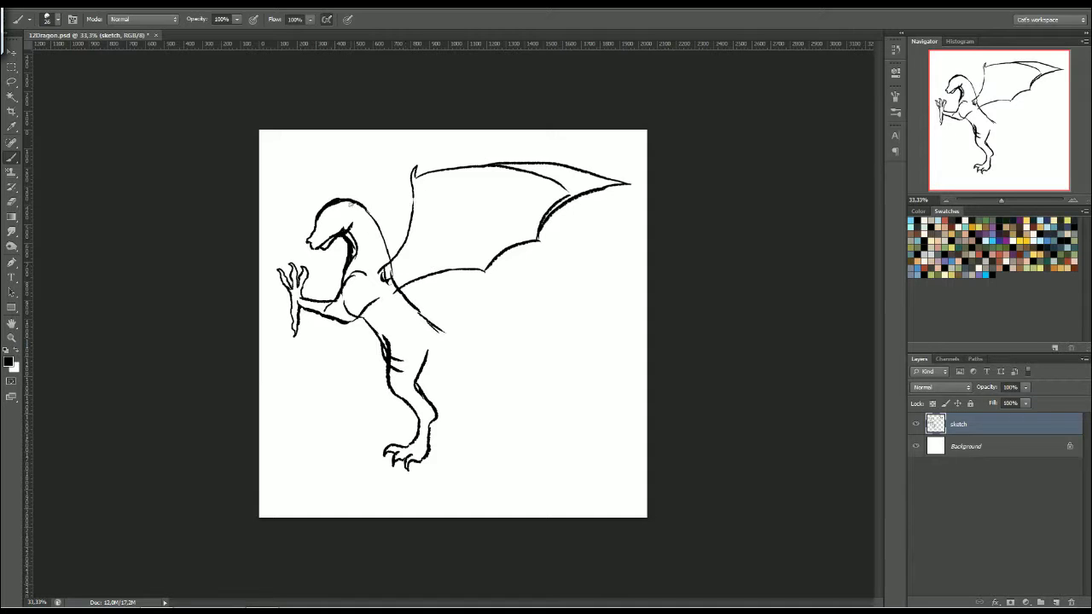
# Strengthen the back and belly lines and draw a long tail curving down to a point, redrawing its underside until it fits
pyautogui.moveTo(416, 305); pyautogui.dragTo(461, 335)
pyautogui.moveTo(356, 316)
pyautogui.mouseDown()
pyautogui.moveTo(384, 331)
pyautogui.moveTo(386, 348)
pyautogui.moveTo(439, 367)
pyautogui.mouseUp()
pyautogui.moveTo(417, 305)
pyautogui.mouseDown()
pyautogui.moveTo(428, 321)
pyautogui.moveTo(571, 354)
pyautogui.moveTo(603, 441)
pyautogui.mouseUp()
pyautogui.moveTo(425, 371)
pyautogui.mouseDown()
pyautogui.moveTo(541, 379)
pyautogui.moveTo(592, 415)
pyautogui.mouseUp()
pyautogui.hotkey('ctrl', 'z')
pyautogui.moveTo(411, 365)
pyautogui.mouseDown()
pyautogui.moveTo(559, 365)
pyautogui.moveTo(594, 405)
pyautogui.mouseUp()
pyautogui.hotkey('ctrl', 'z')
pyautogui.moveTo(413, 370)
pyautogui.mouseDown()
pyautogui.moveTo(559, 369)
pyautogui.moveTo(609, 412)
pyautogui.mouseUp()
pyautogui.hotkey('ctrl', 'z')
pyautogui.moveTo(411, 366)
pyautogui.mouseDown()
pyautogui.moveTo(548, 361)
pyautogui.moveTo(597, 397)
pyautogui.moveTo(605, 437)
pyautogui.moveTo(606, 411)
pyautogui.moveTo(601, 427)
pyautogui.mouseUp()
# Fill the dragon's outlined body with black using the Paint Bucket tool
pyautogui.press('x')
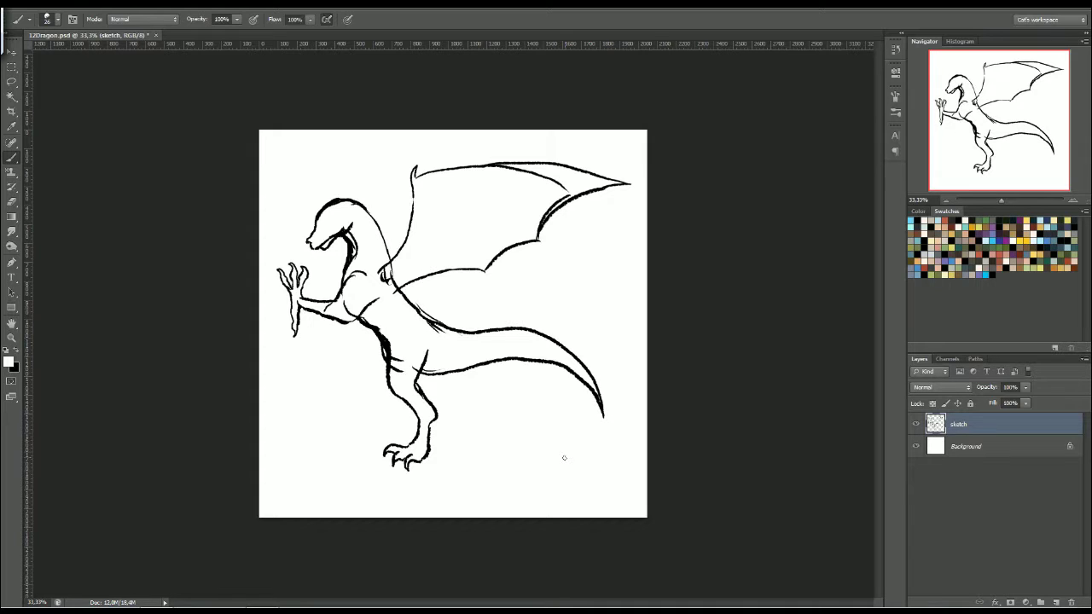
pyautogui.press('g')
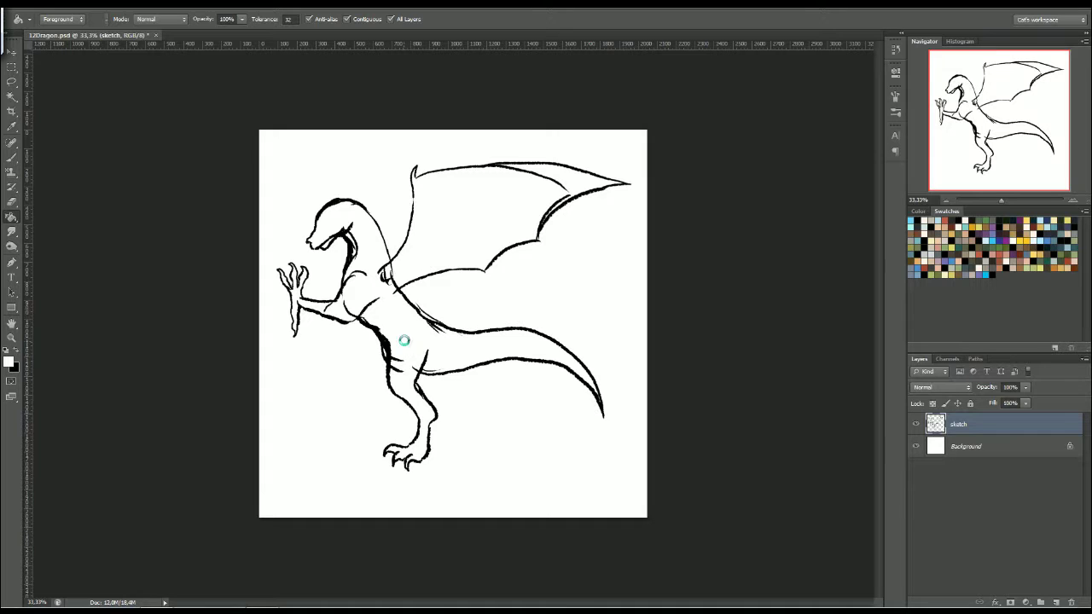
pyautogui.hotkey('shift', 'g')
pyautogui.hotkey('shift', 'g')
pyautogui.hotkey('shift', 'g')
pyautogui.press('x')
pyautogui.click(411, 356)
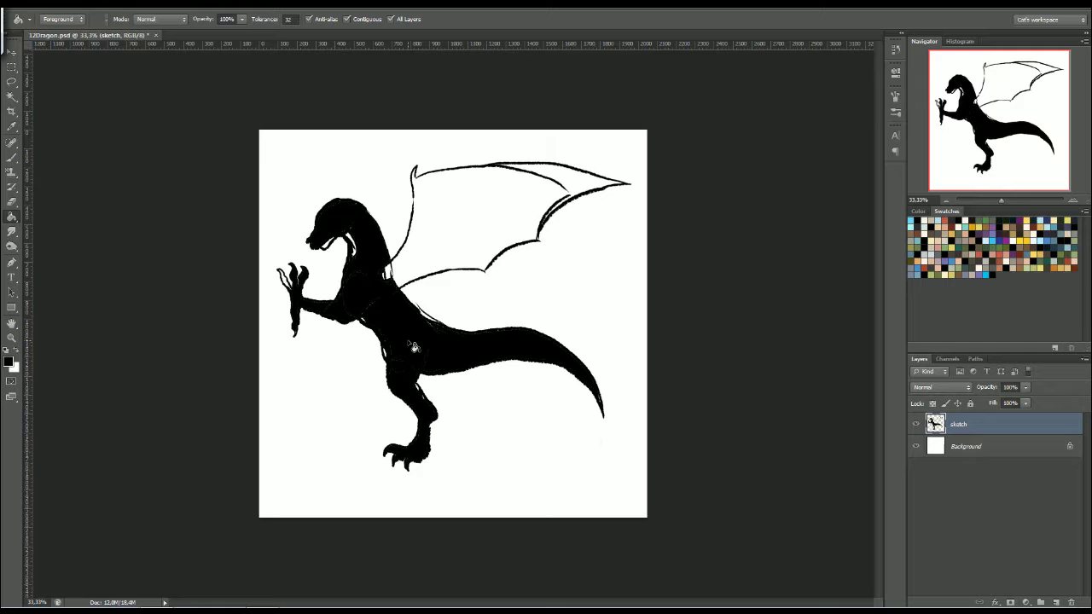
# Close the gap in the wing's front edge with the brush and fill the wing with black
pyautogui.click(477, 241)
pyautogui.hotkey('ctrl', 'z')
pyautogui.press('b')
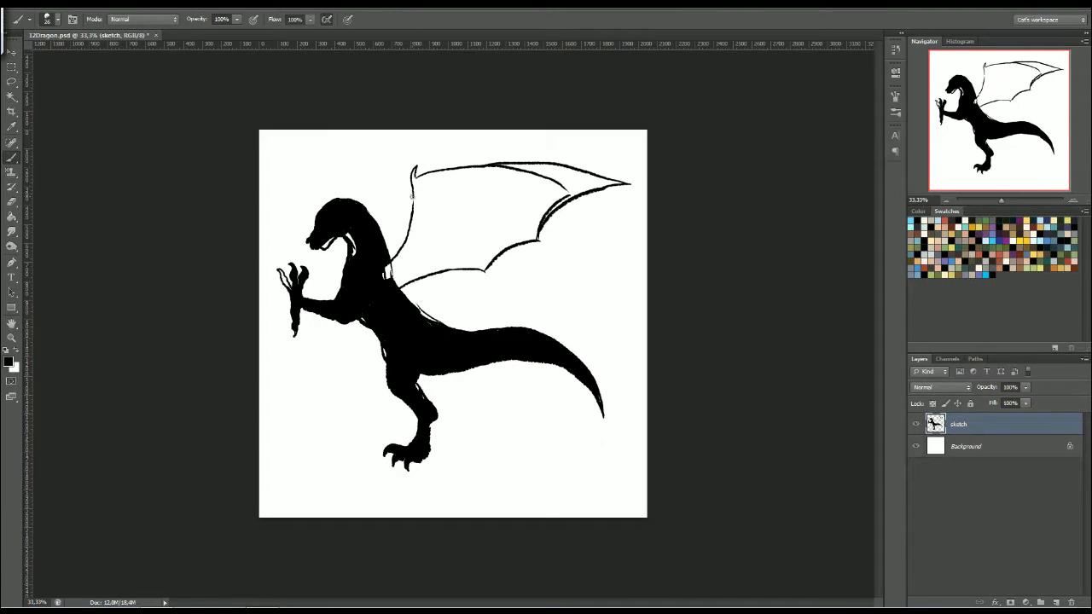
pyautogui.moveTo(413, 193); pyautogui.dragTo(414, 209)
pyautogui.press('g')
pyautogui.click(451, 236)
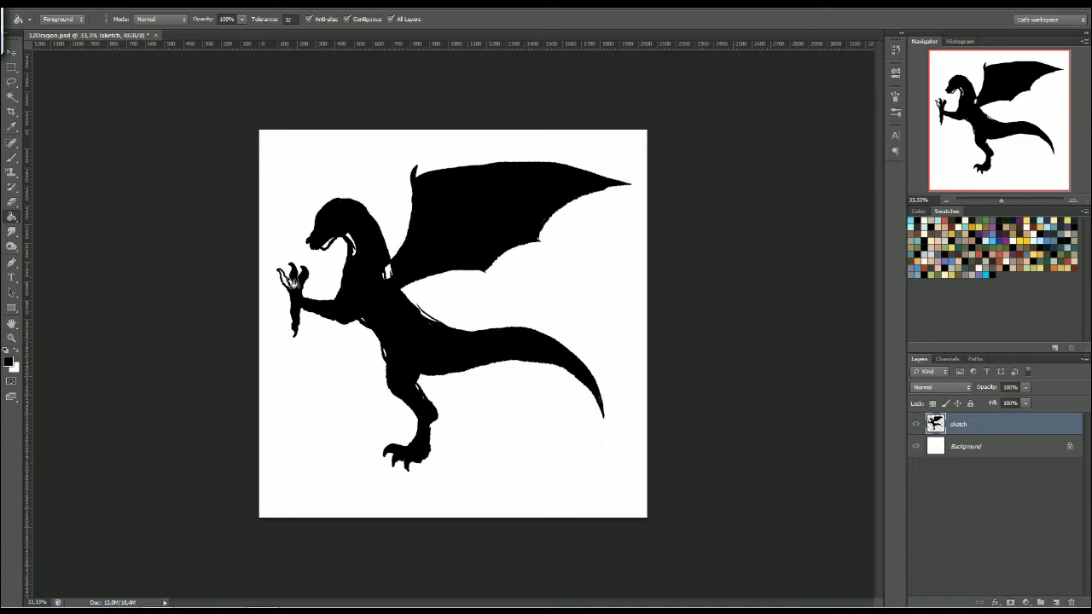
# Fill the leftover white gaps around the jaw, throat, claws, shoulder and belly with black
pyautogui.click(331, 247)
pyautogui.click(352, 245)
pyautogui.press('b')
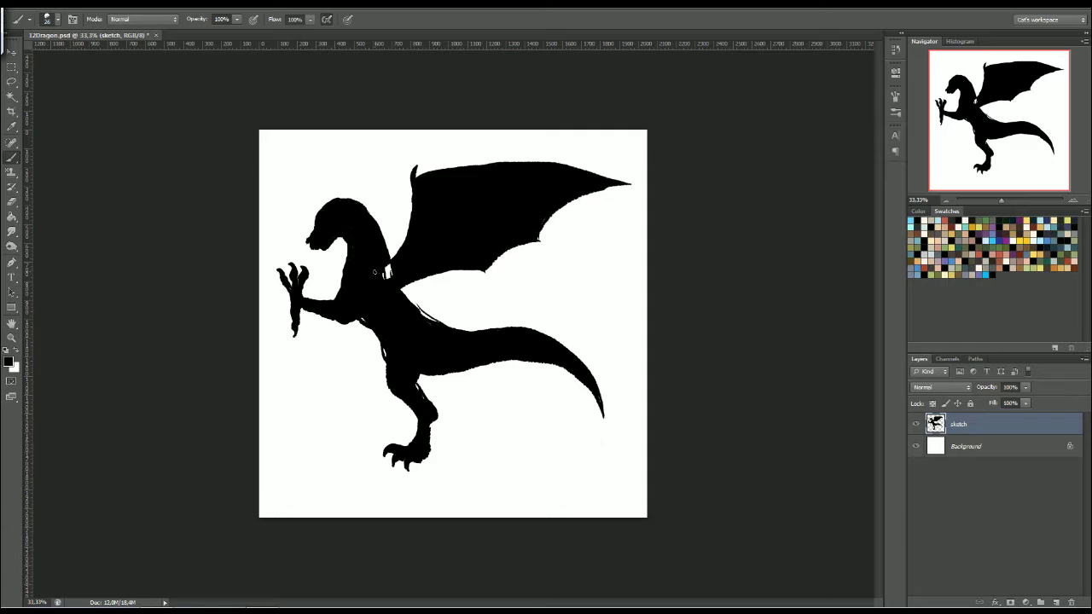
pyautogui.press('g')
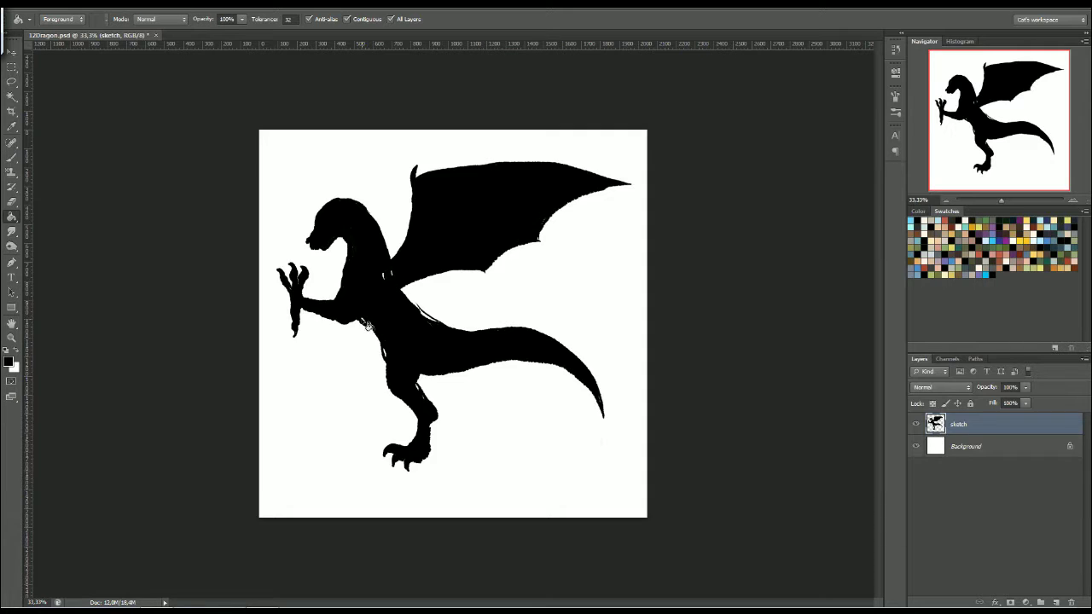
pyautogui.press('b')
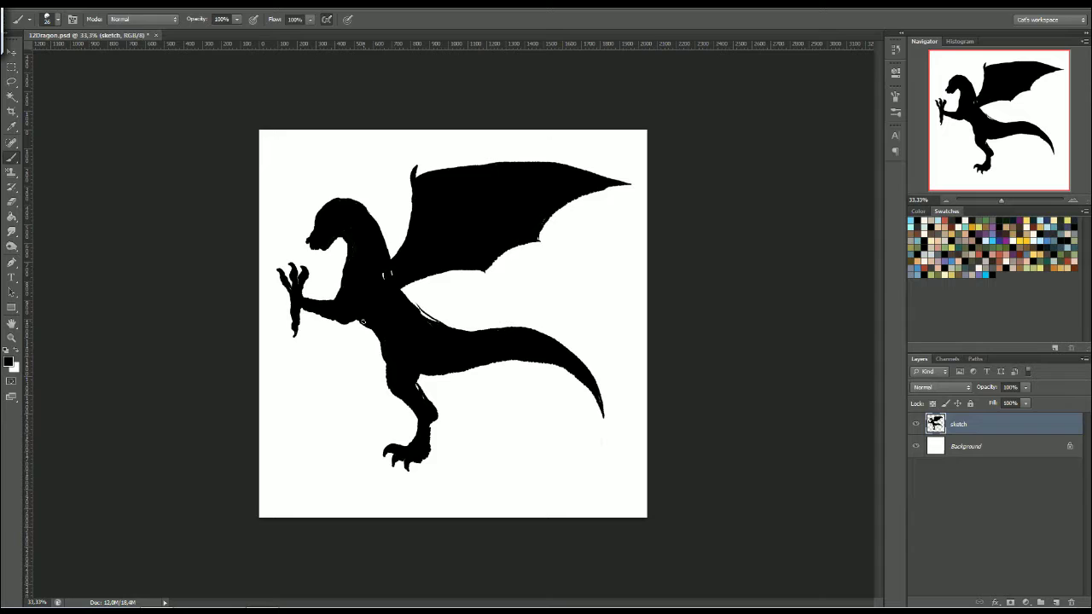
pyautogui.press('g')
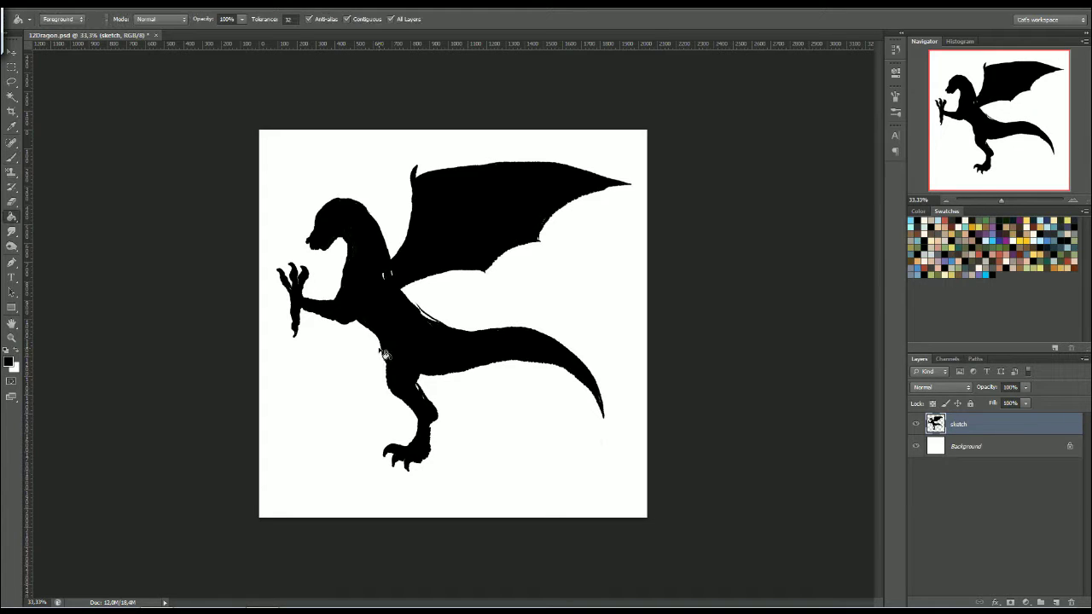
pyautogui.click(382, 346)
pyautogui.hotkey('ctrl', 'z')
pyautogui.press('e')
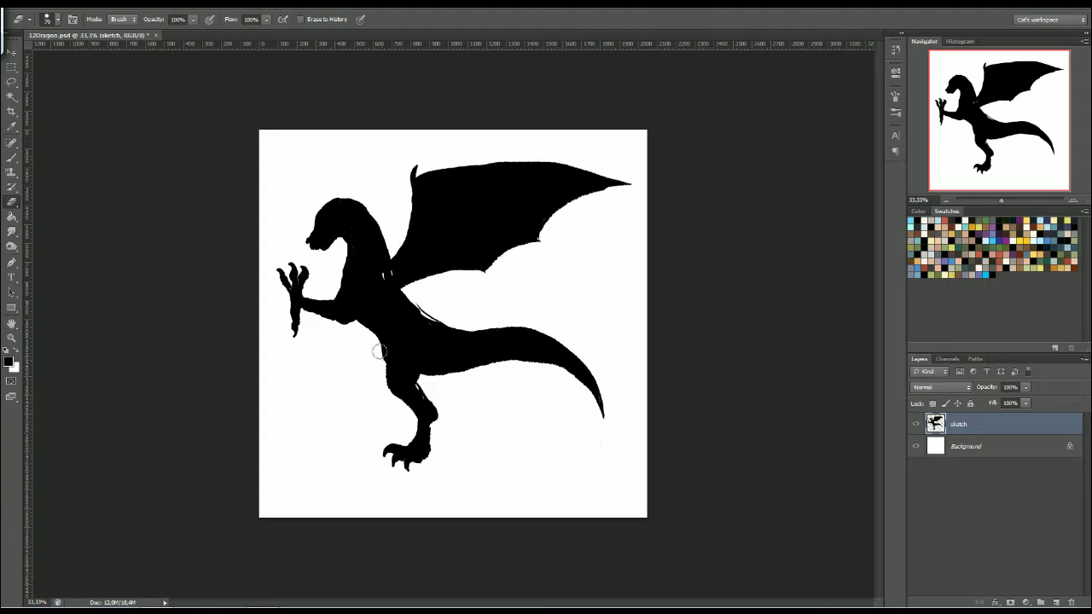
# Sketch thin lines for a second foreleg beneath the raised one
pyautogui.press('b')
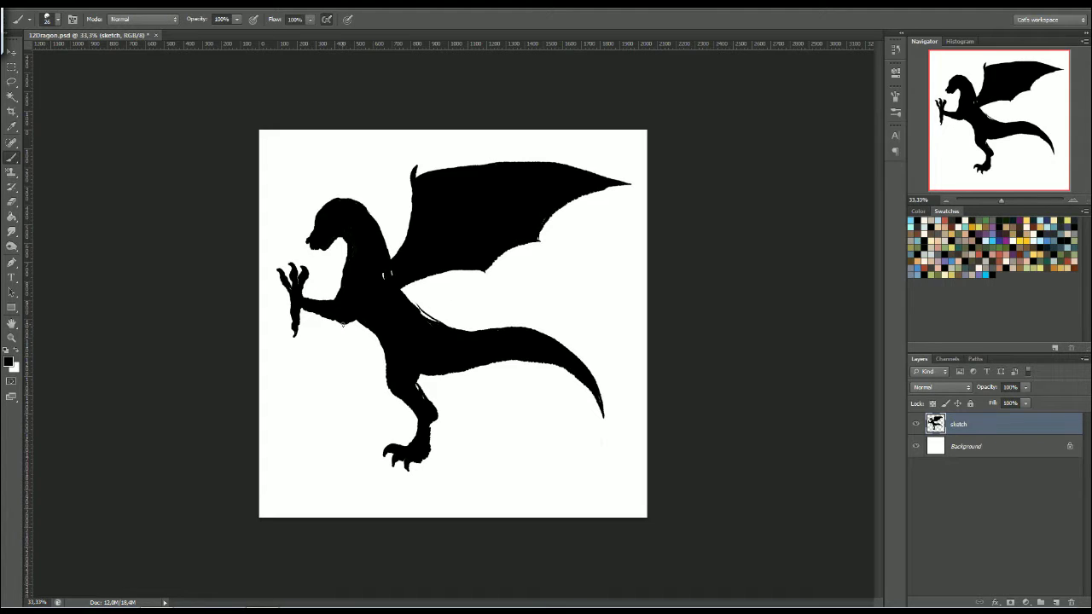
pyautogui.moveTo(340, 332)
pyautogui.mouseDown()
pyautogui.moveTo(365, 322)
pyautogui.moveTo(308, 346)
pyautogui.moveTo(346, 345)
pyautogui.moveTo(364, 325)
pyautogui.mouseUp()
# Fill the gaps in the hind leg and smooth the leg and back edges with black and white strokes
pyautogui.moveTo(423, 385); pyautogui.dragTo(427, 403)
pyautogui.press('x')
pyautogui.moveTo(417, 383)
pyautogui.mouseDown()
pyautogui.moveTo(447, 417)
pyautogui.moveTo(417, 466)
pyautogui.mouseUp()
pyautogui.press('x')
pyautogui.press('x')
pyautogui.moveTo(410, 293)
pyautogui.mouseDown()
pyautogui.moveTo(441, 313)
pyautogui.moveTo(418, 305)
pyautogui.moveTo(436, 322)
pyautogui.moveTo(423, 308)
pyautogui.moveTo(482, 326)
pyautogui.moveTo(410, 301)
pyautogui.moveTo(430, 321)
pyautogui.mouseUp()
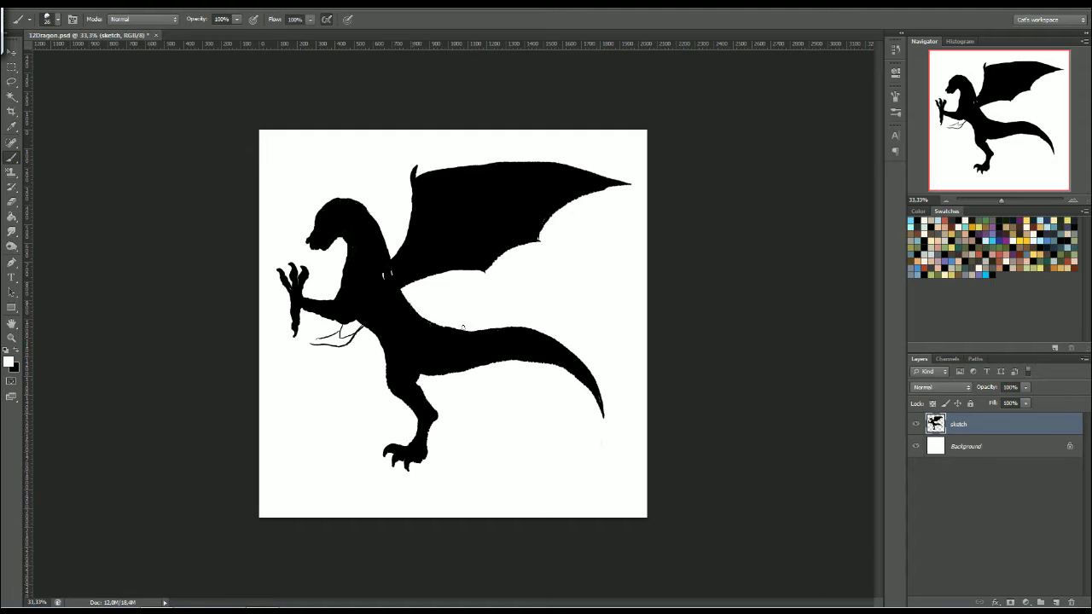
# Thicken the lower line of the second foreleg in black
pyautogui.press('x')
# Trim the underside of the tail with white strokes to slim and smooth its edge
pyautogui.press('x')
pyautogui.press('x')
pyautogui.moveTo(329, 345); pyautogui.dragTo(362, 326)
pyautogui.press('x')
pyautogui.moveTo(421, 376); pyautogui.dragTo(536, 363)
pyautogui.moveTo(467, 369)
pyautogui.mouseDown()
pyautogui.moveTo(521, 349)
pyautogui.moveTo(474, 359)
pyautogui.moveTo(539, 359)
pyautogui.moveTo(584, 384)
pyautogui.mouseUp()
pyautogui.press('x')
pyautogui.press('x')
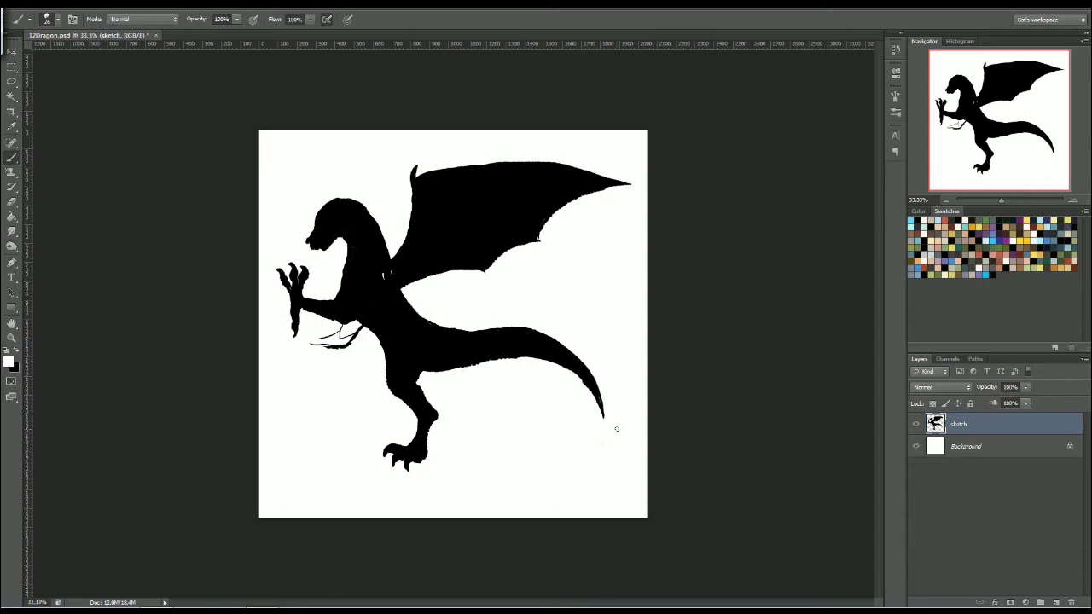
# Paint over the small white gaps at the shoulder in black
pyautogui.press('x')
pyautogui.click(382, 276)
pyautogui.click(384, 277)
# Enlarge the brush and paint out the second foreleg's lines in white
pyautogui.press('x')
pyautogui.rightClick(322, 341)
pyautogui.moveTo(345, 373)
pyautogui.mouseDown()
pyautogui.moveTo(319, 331)
pyautogui.moveTo(334, 329)
pyautogui.moveTo(325, 340)
pyautogui.moveTo(360, 327)
pyautogui.moveTo(338, 349)
pyautogui.moveTo(361, 320)
pyautogui.moveTo(338, 317)
pyautogui.moveTo(374, 316)
pyautogui.mouseUp()
pyautogui.click(339, 344)
# Refine the snout and draw spikes along the top of the head with a 14 px black brush
pyautogui.press('x')
pyautogui.rightClick(324, 248)
pyautogui.moveTo(351, 279); pyautogui.dragTo(342, 278)
pyautogui.click(308, 245)
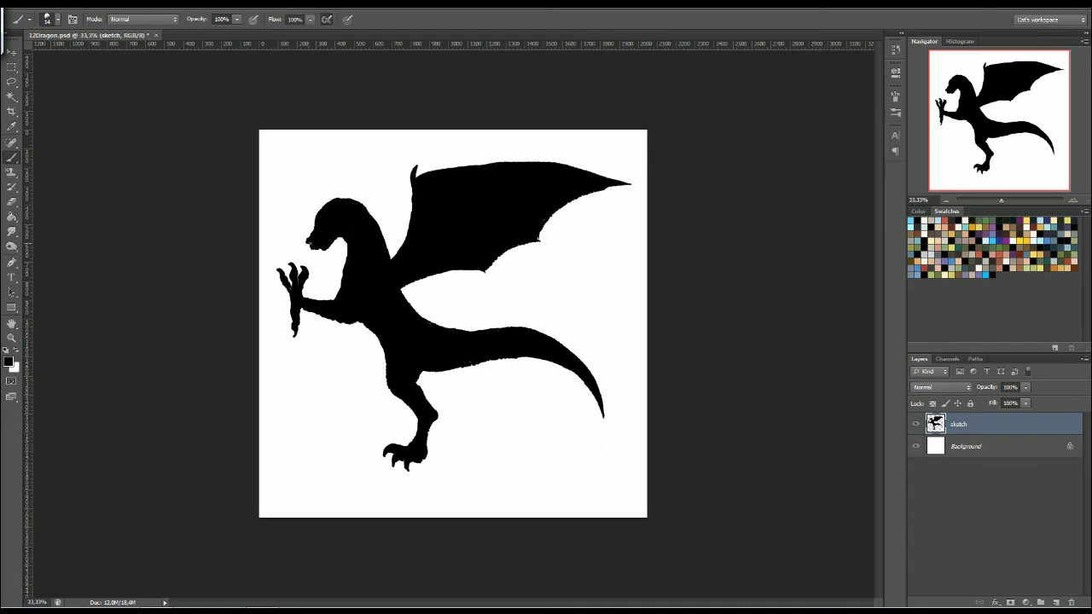
pyautogui.moveTo(320, 208)
pyautogui.mouseDown()
pyautogui.moveTo(331, 186)
pyautogui.moveTo(329, 197)
pyautogui.moveTo(342, 184)
pyautogui.moveTo(318, 198)
pyautogui.moveTo(353, 193)
pyautogui.mouseUp()
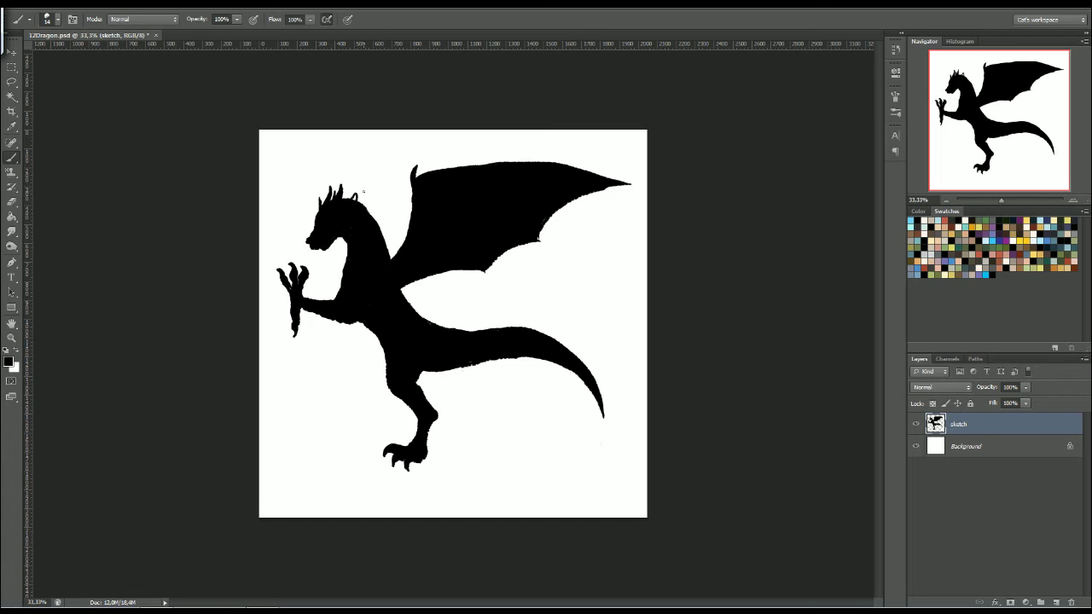